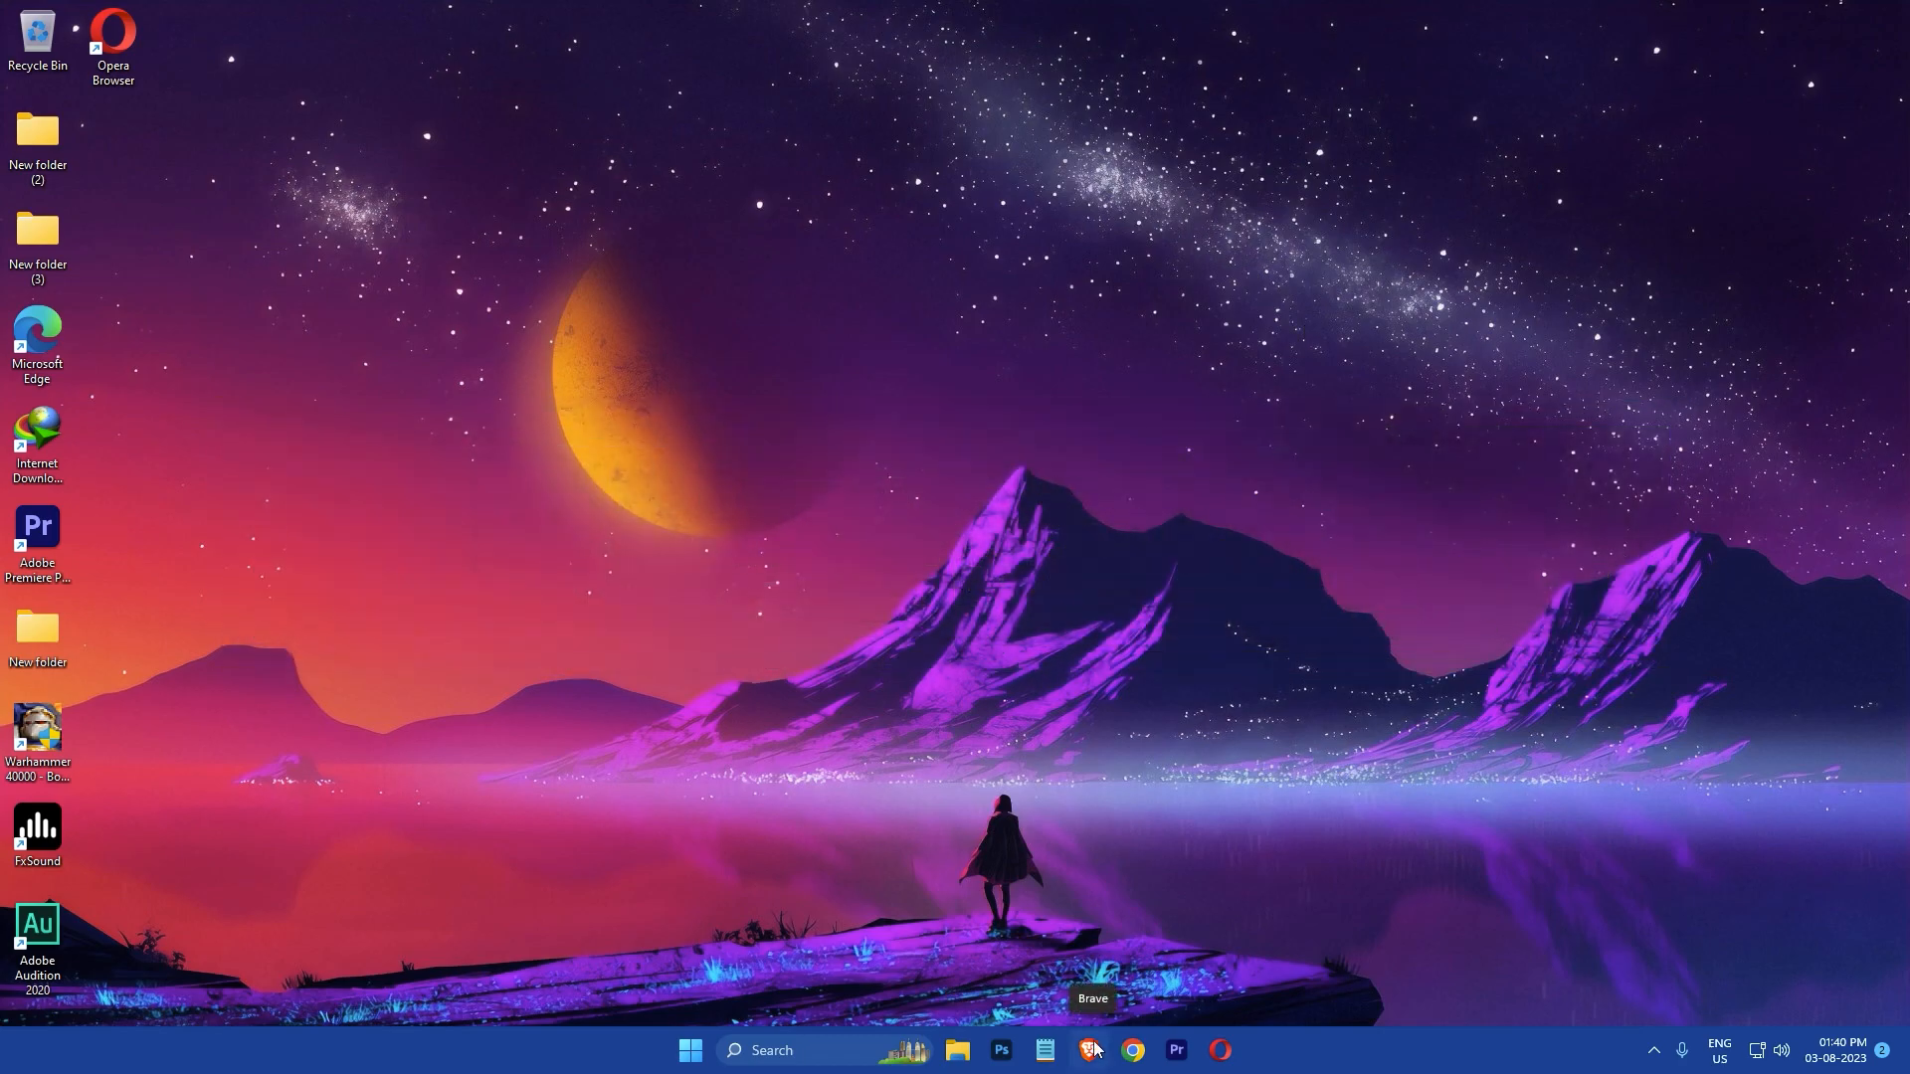
Copy the video address from the neuron cells science tweet in the X feed
{"action": "left_click", "coordinate": [1094, 1051]}
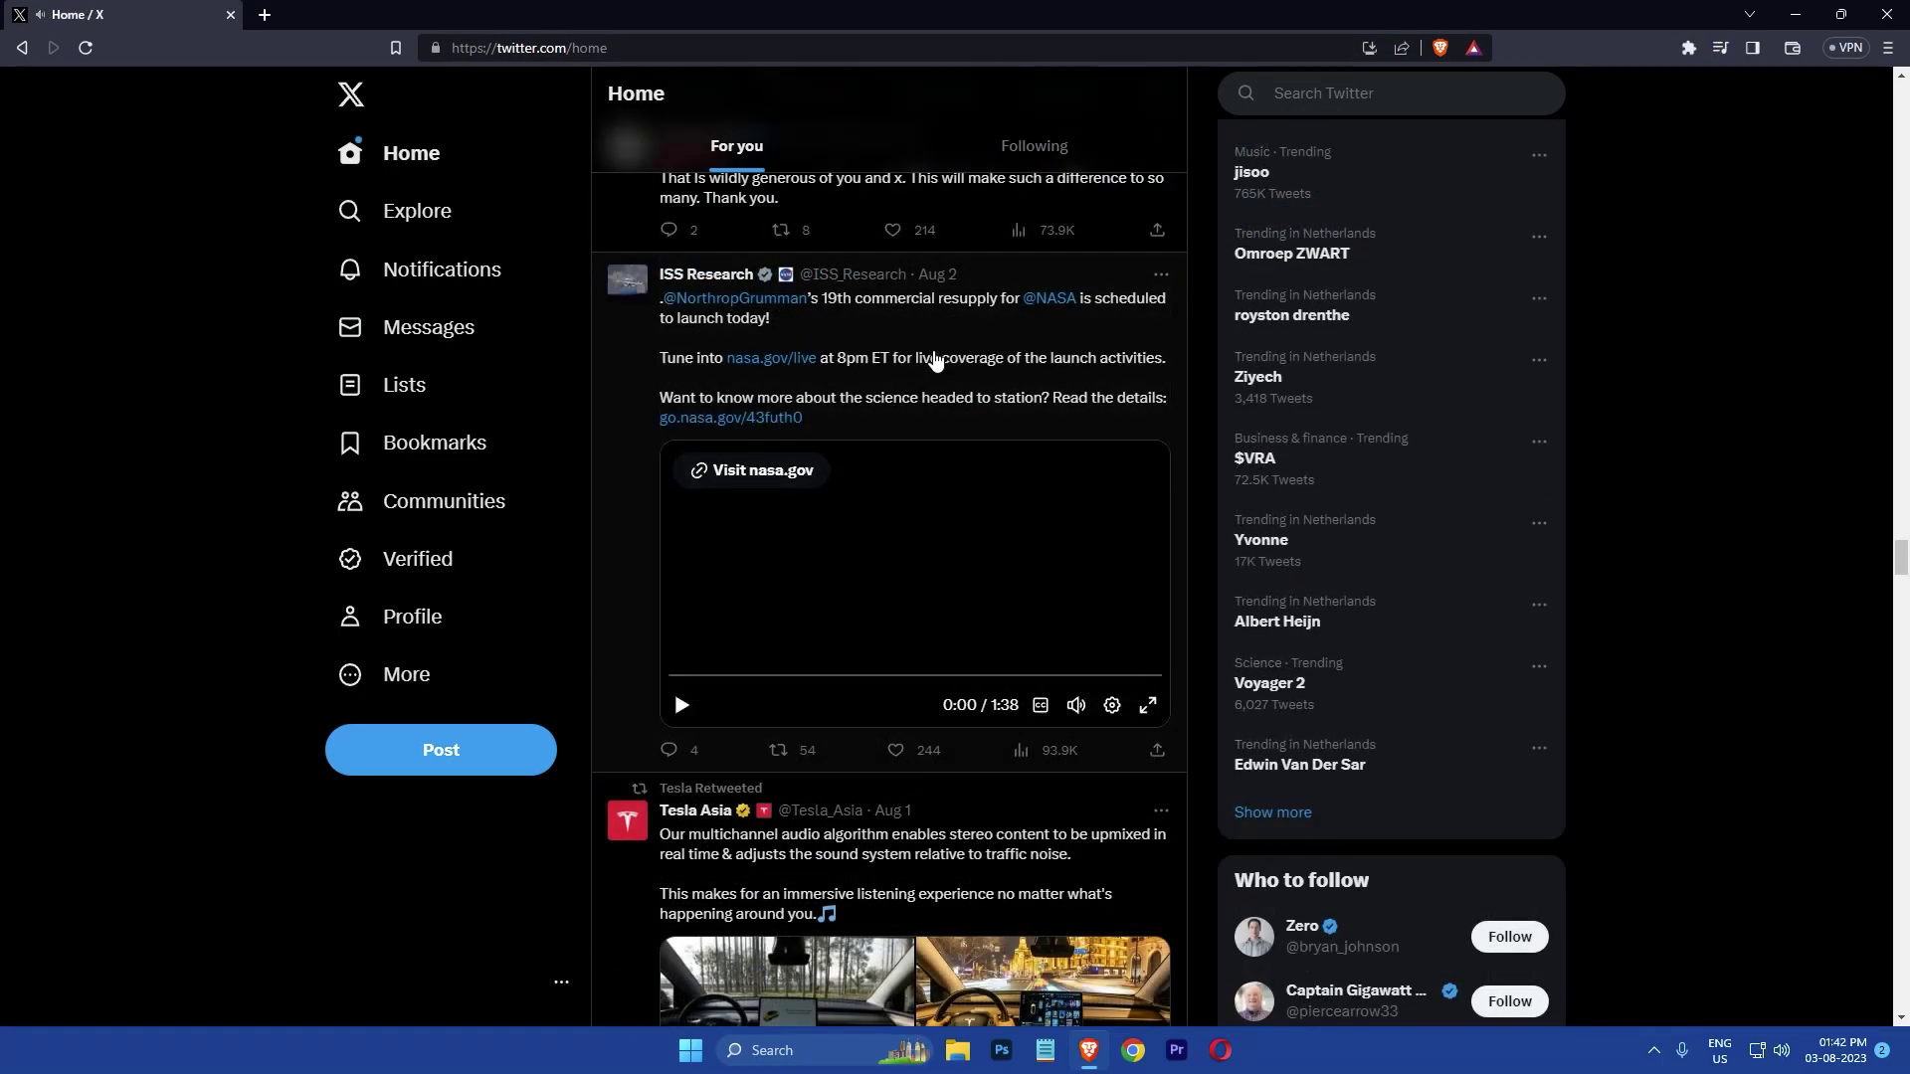
{"action": "left_click", "coordinate": [936, 360]}
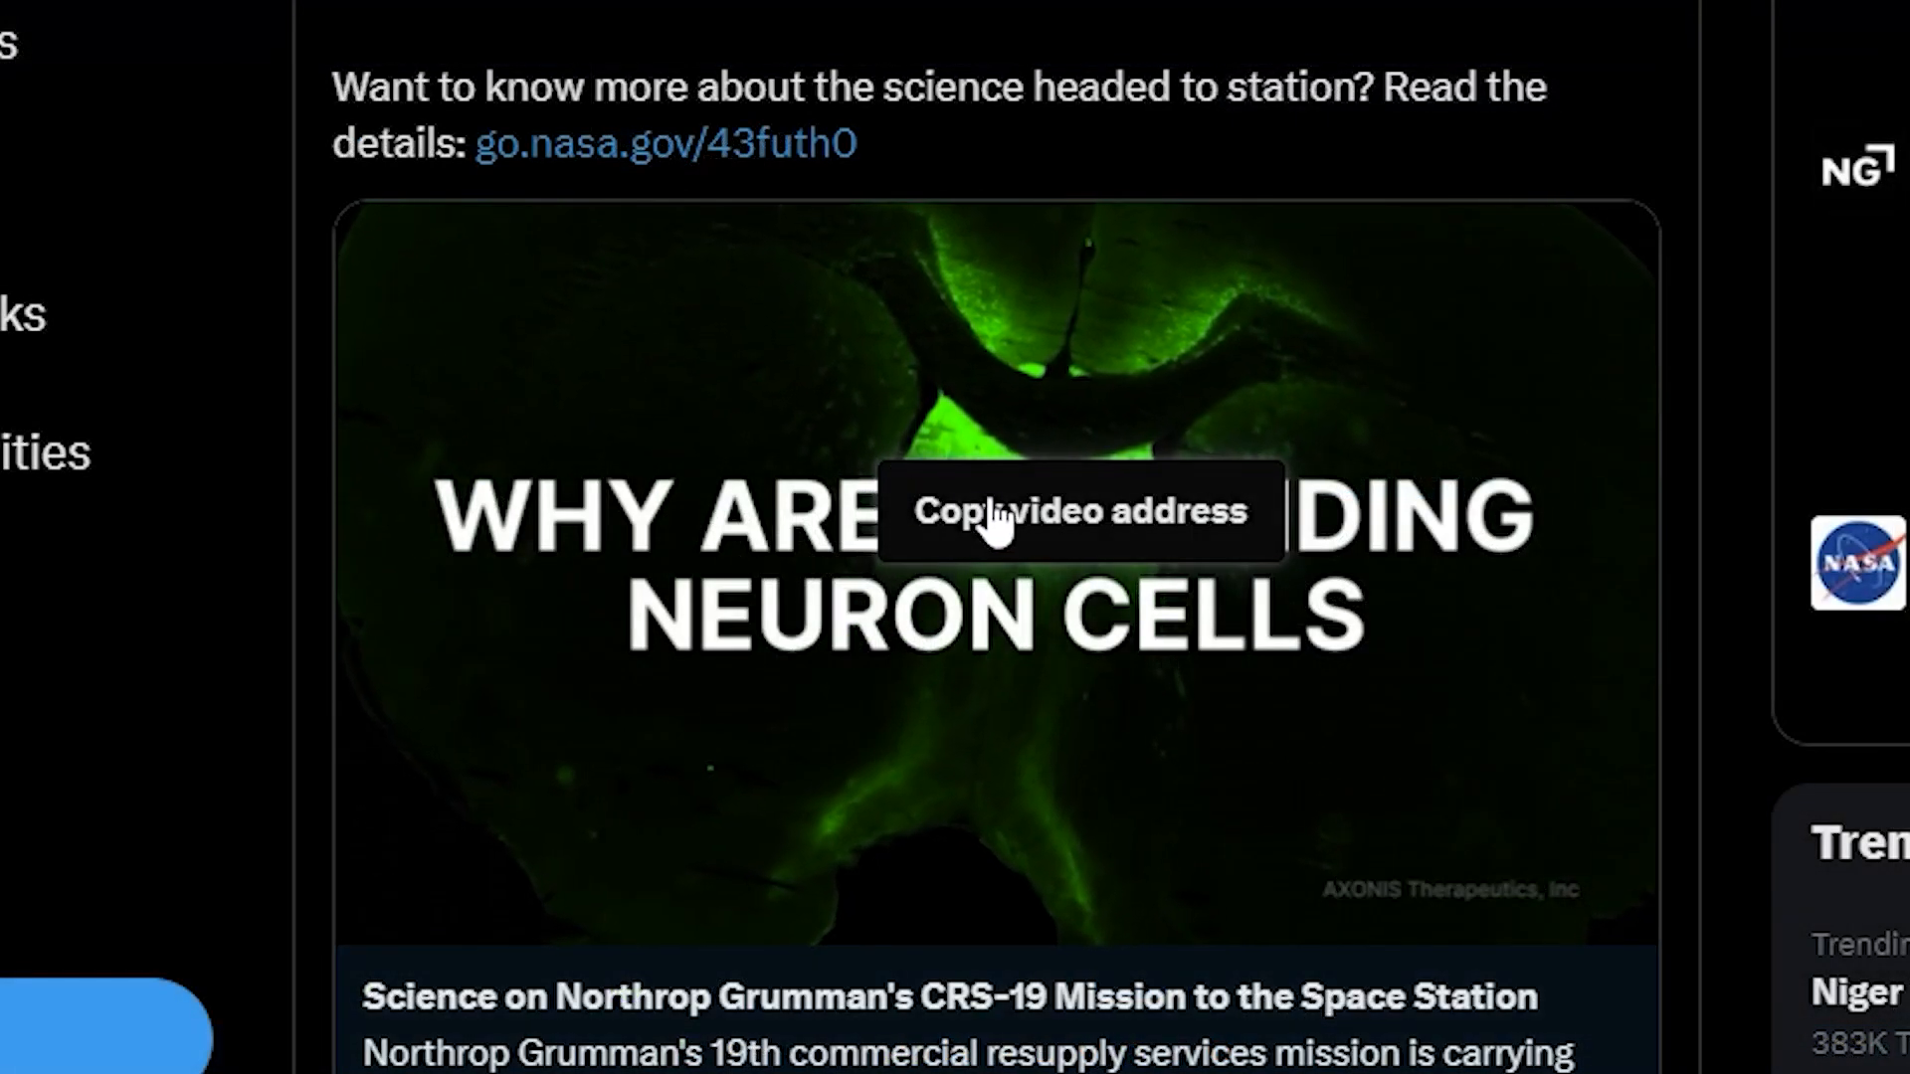
{"action": "left_click", "coordinate": [984, 511]}
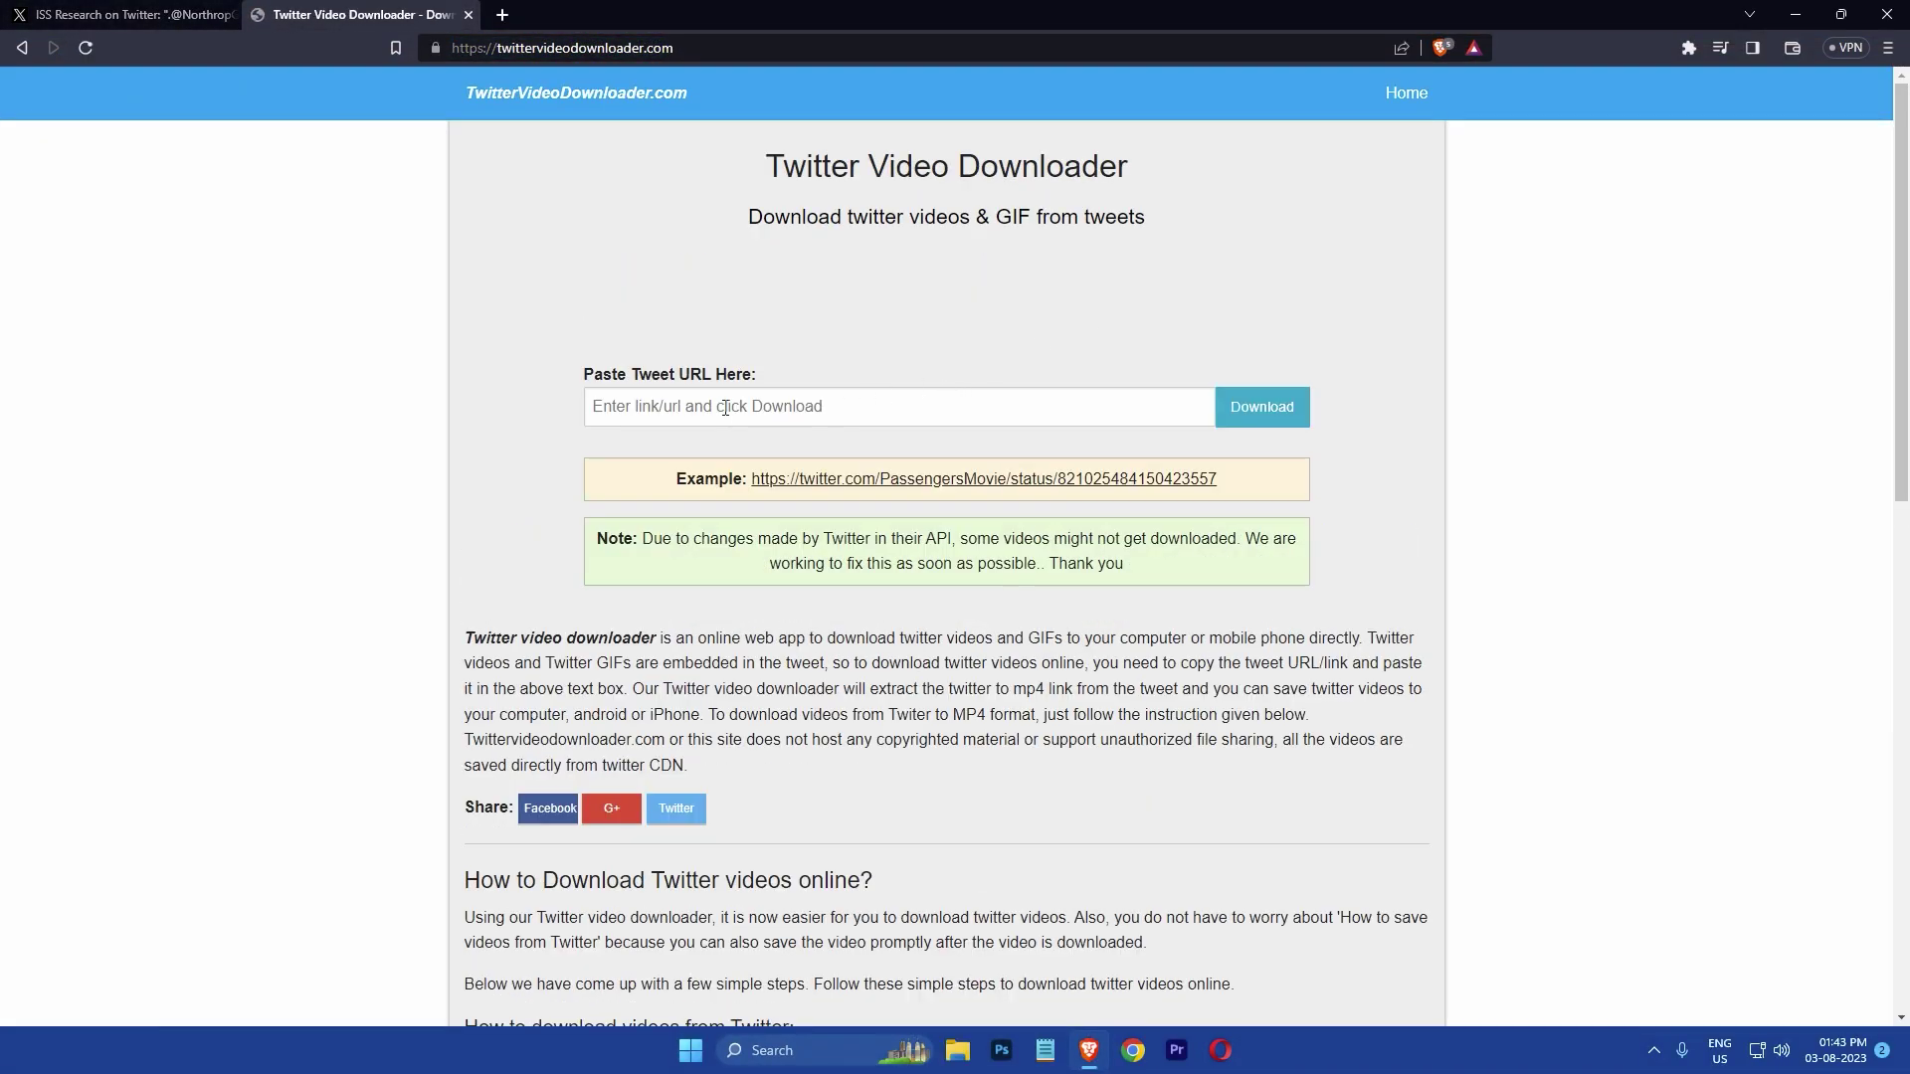
Paste the tweet link into the downloader field and fetch its download options
{"action": "right_click", "coordinate": [724, 408]}
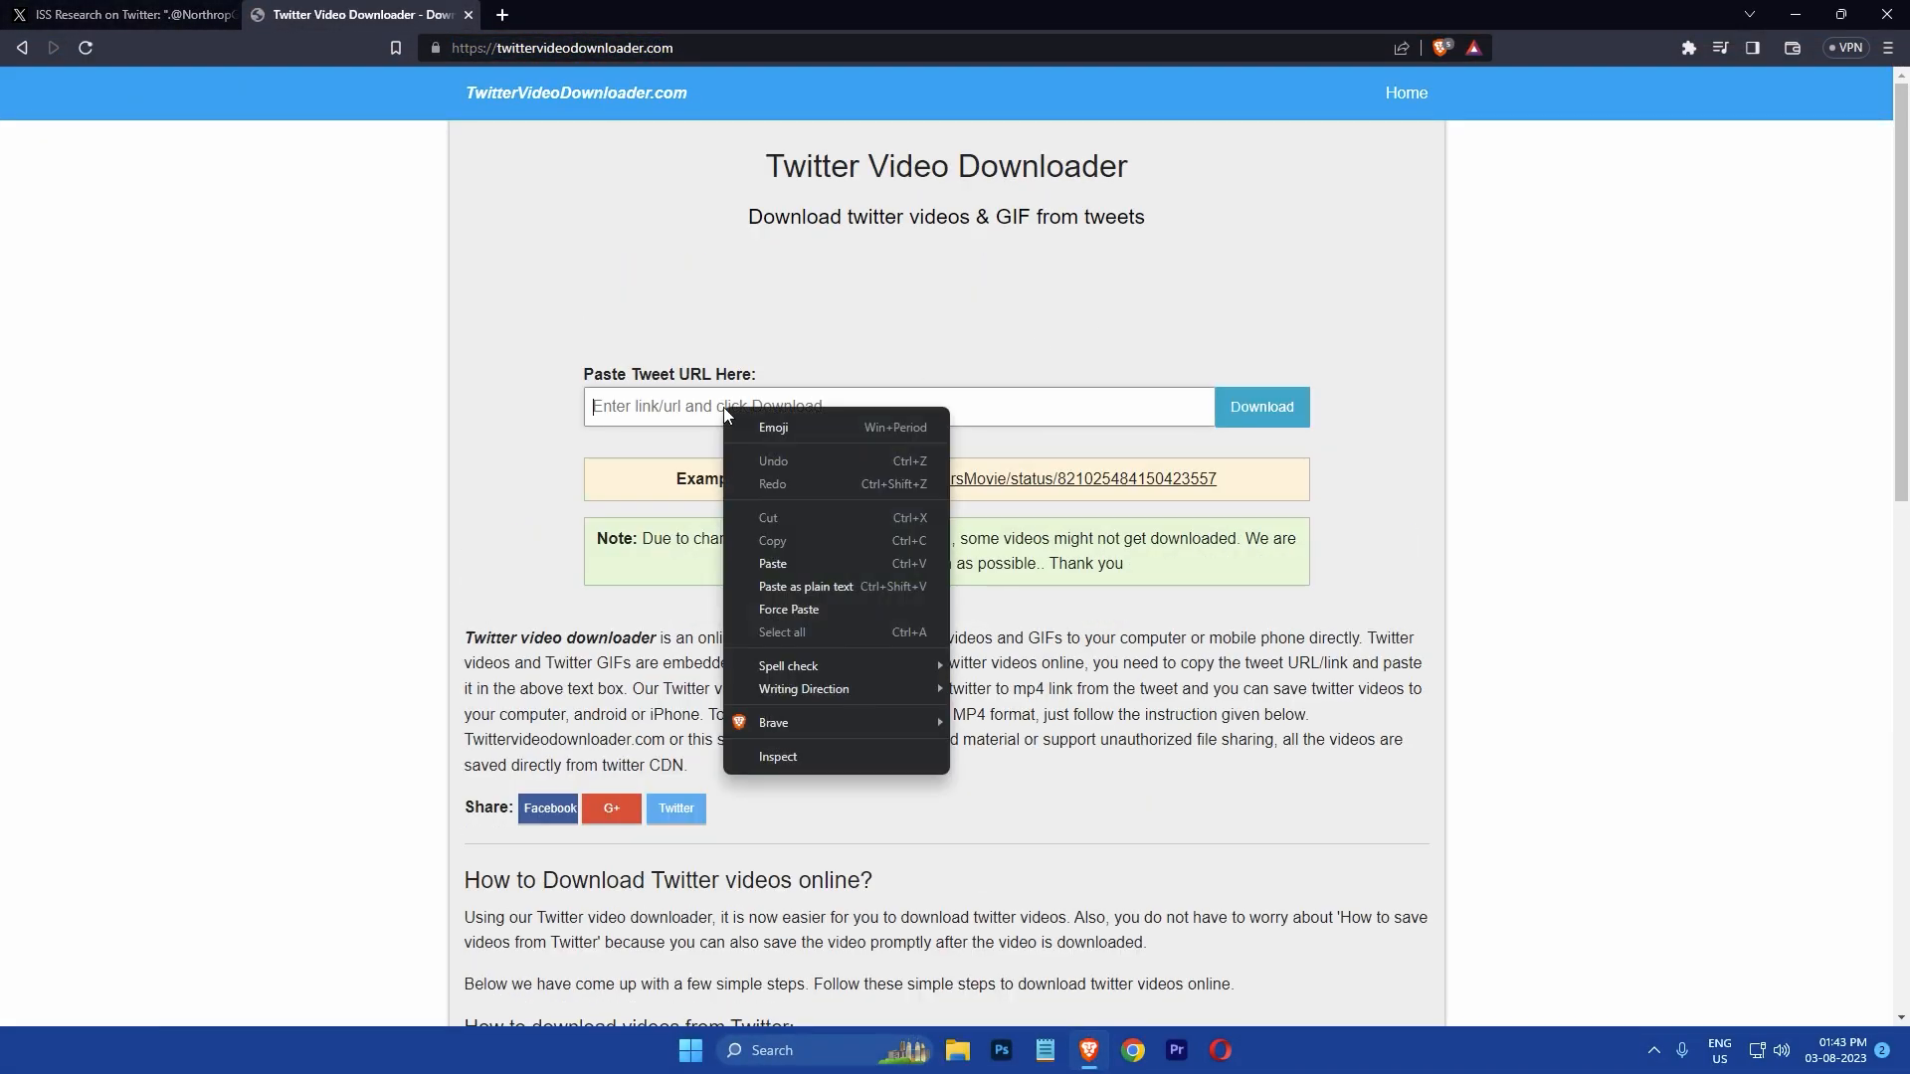
{"action": "left_click", "coordinate": [841, 584]}
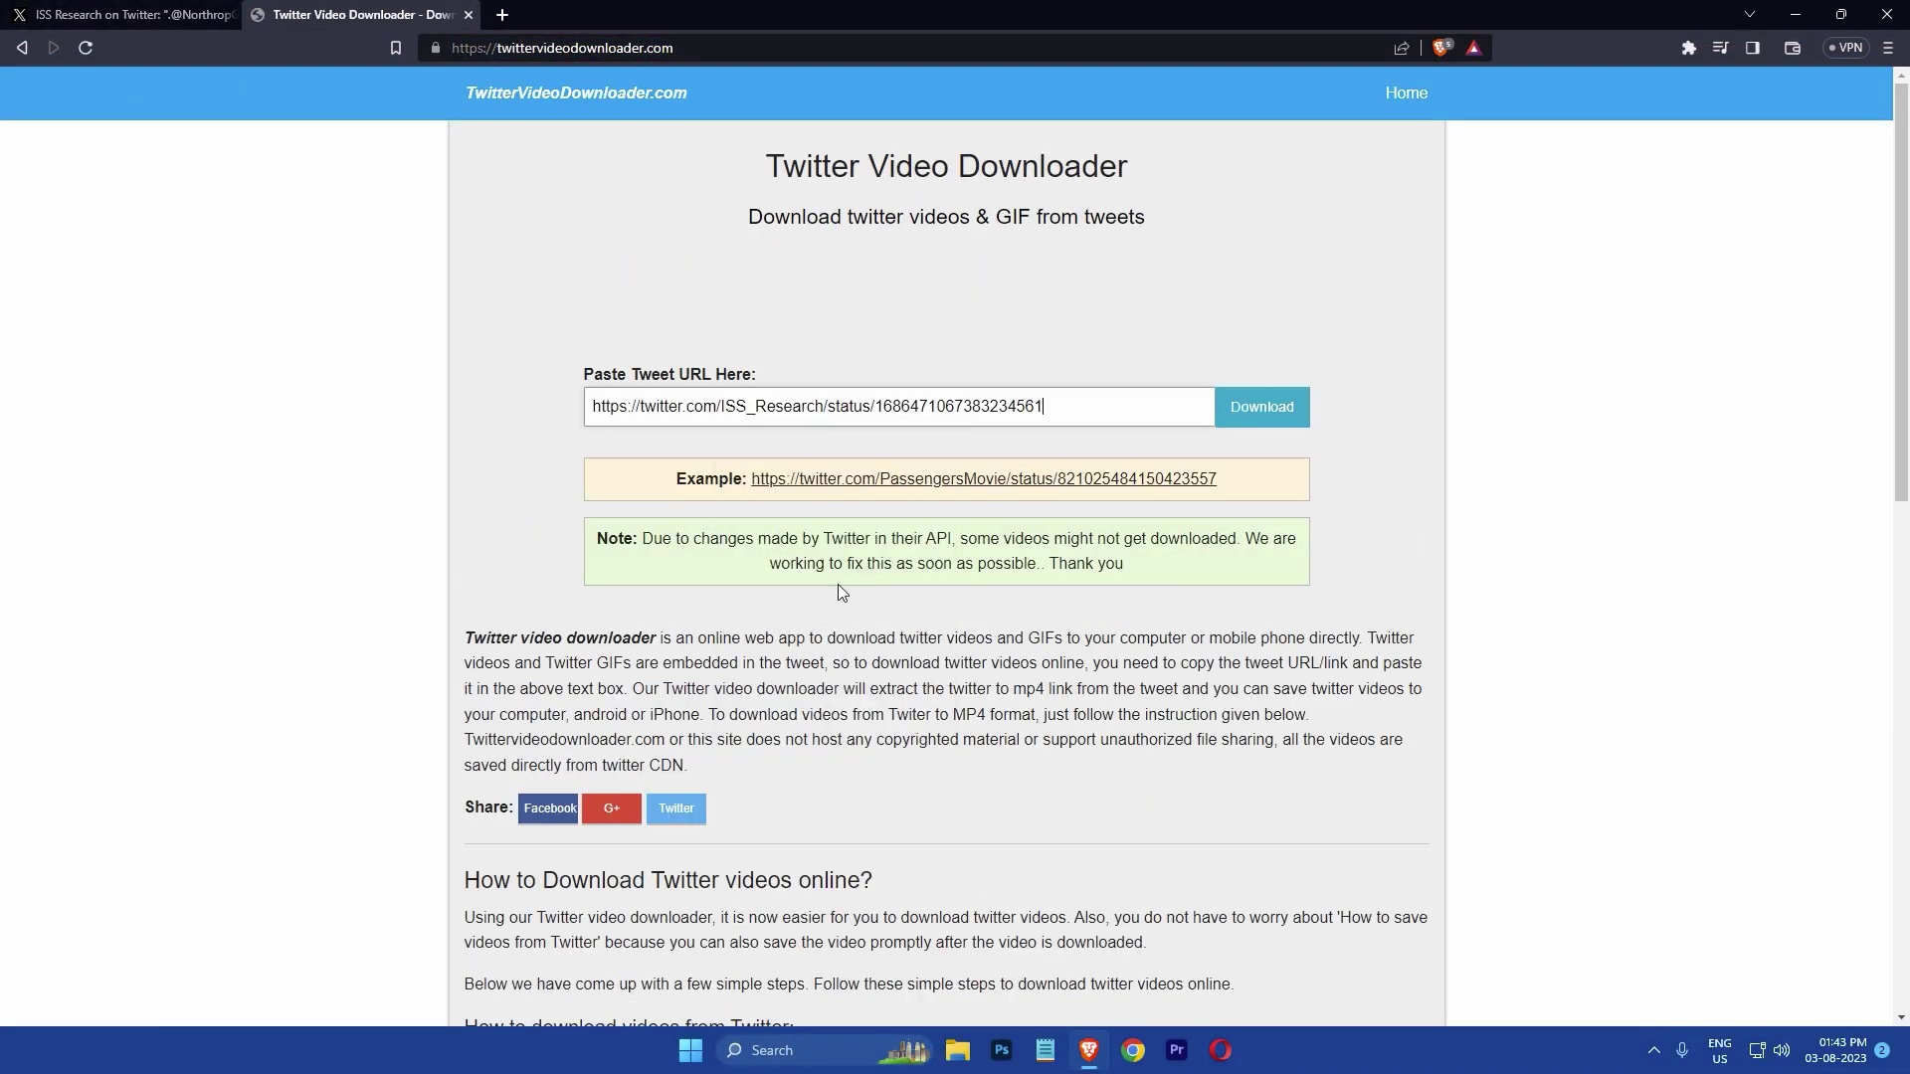
{"action": "left_click", "coordinate": [1290, 417]}
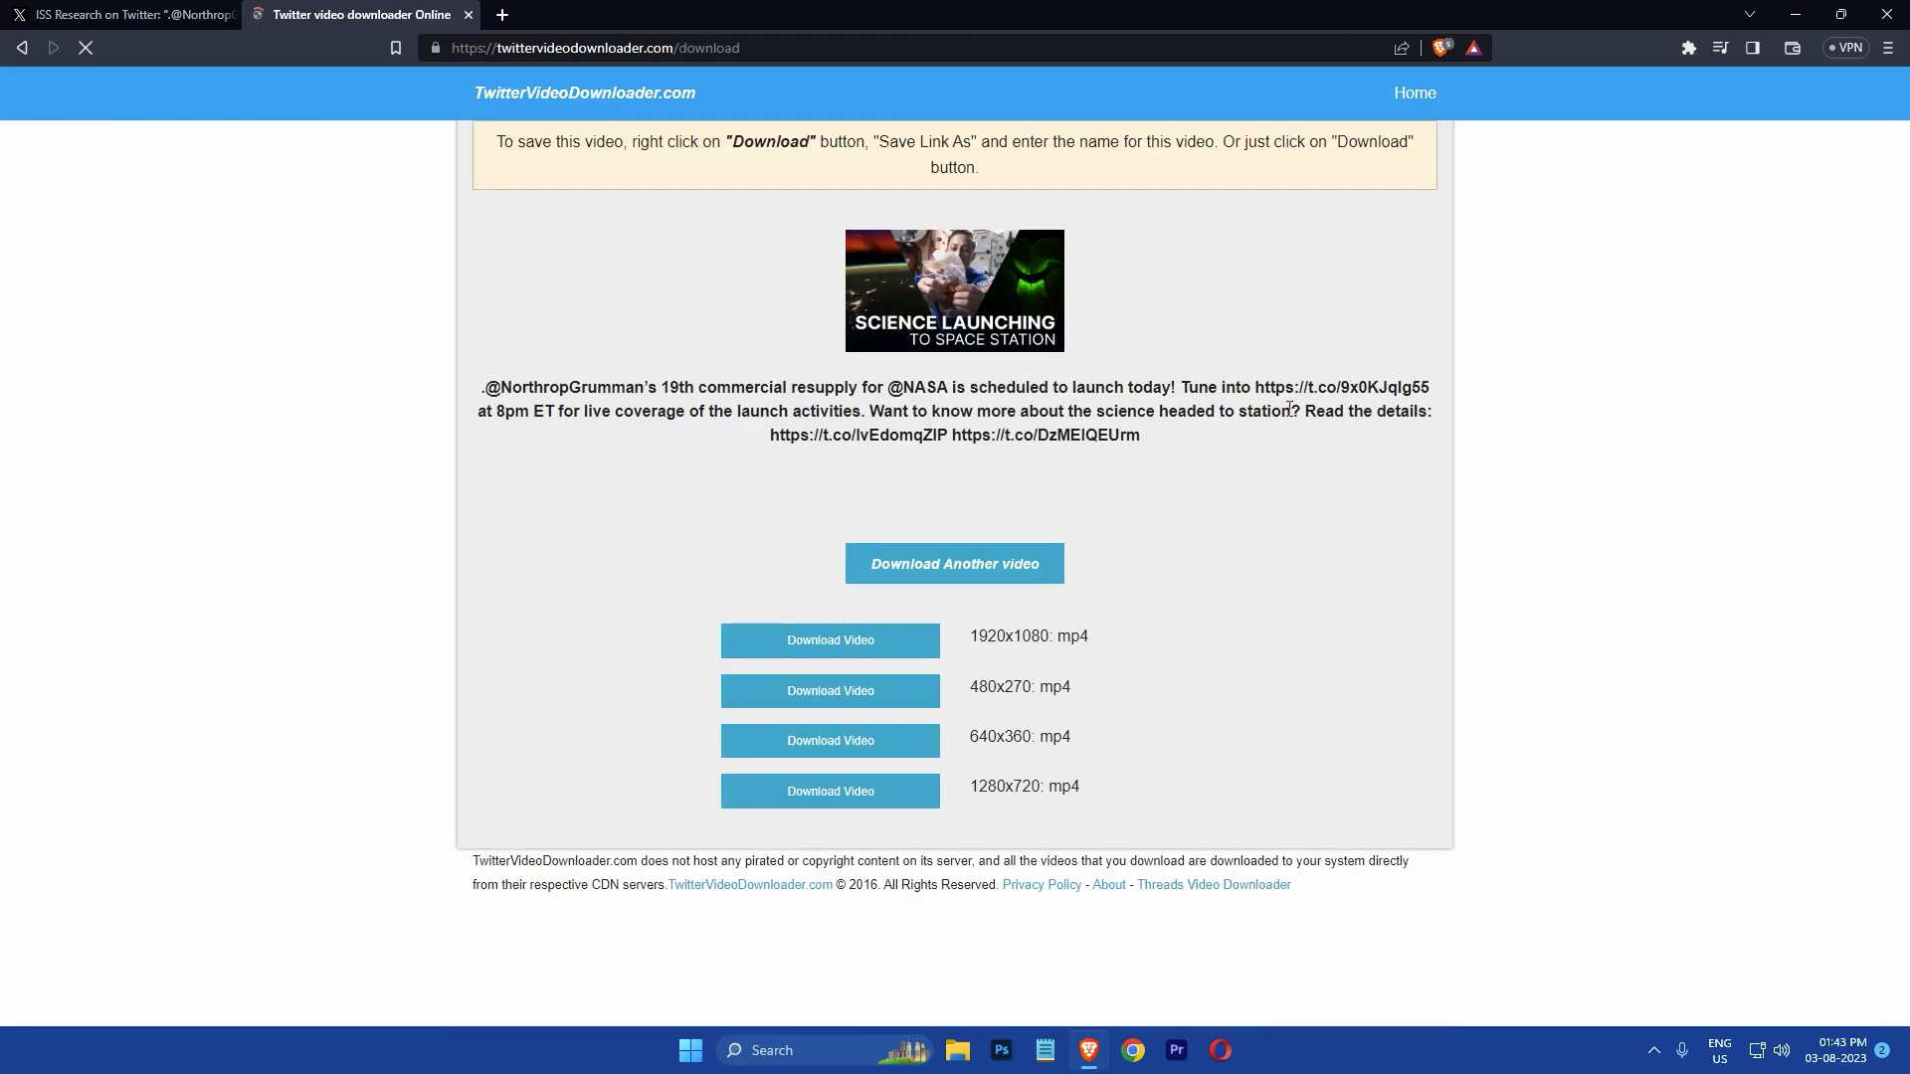
Save the 1920x1080 MP4 link to the computer as NASA Video.mp4
{"action": "right_click", "coordinate": [812, 636]}
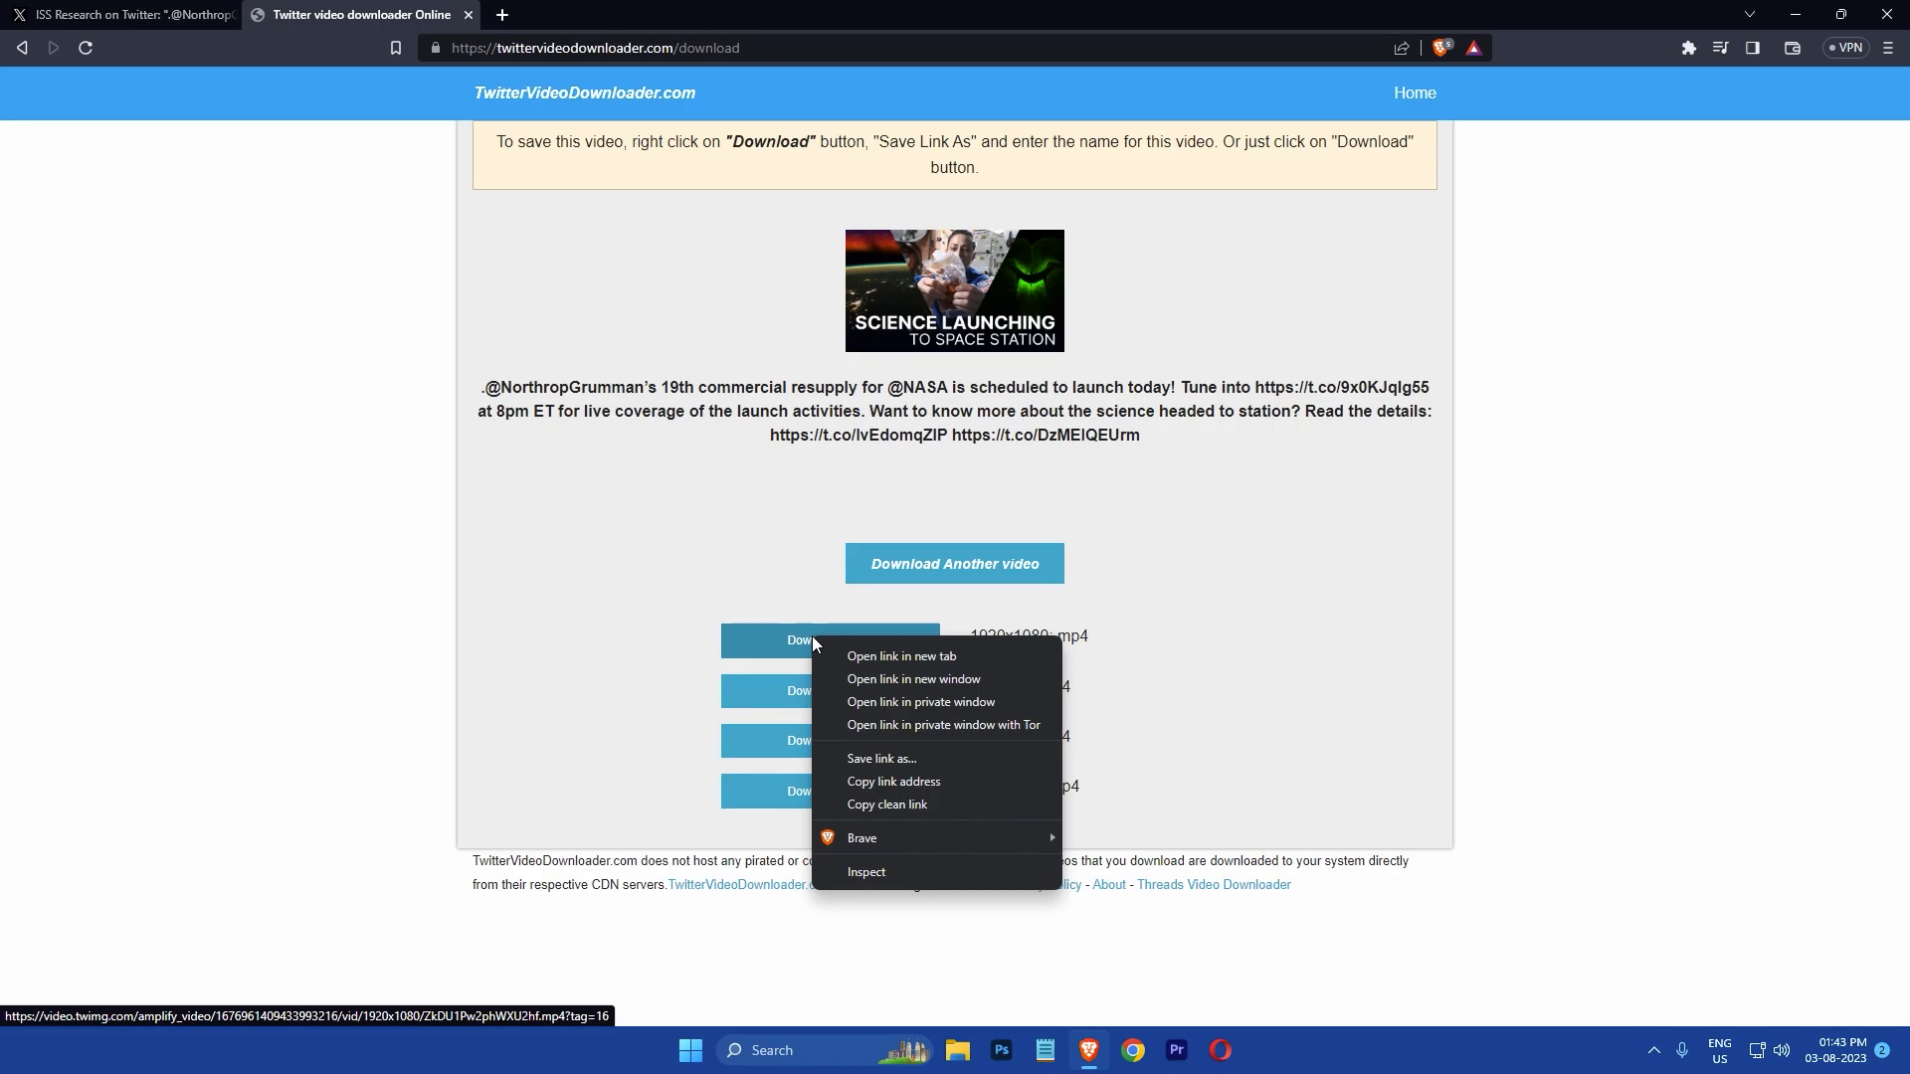
{"action": "left_click", "coordinate": [882, 759]}
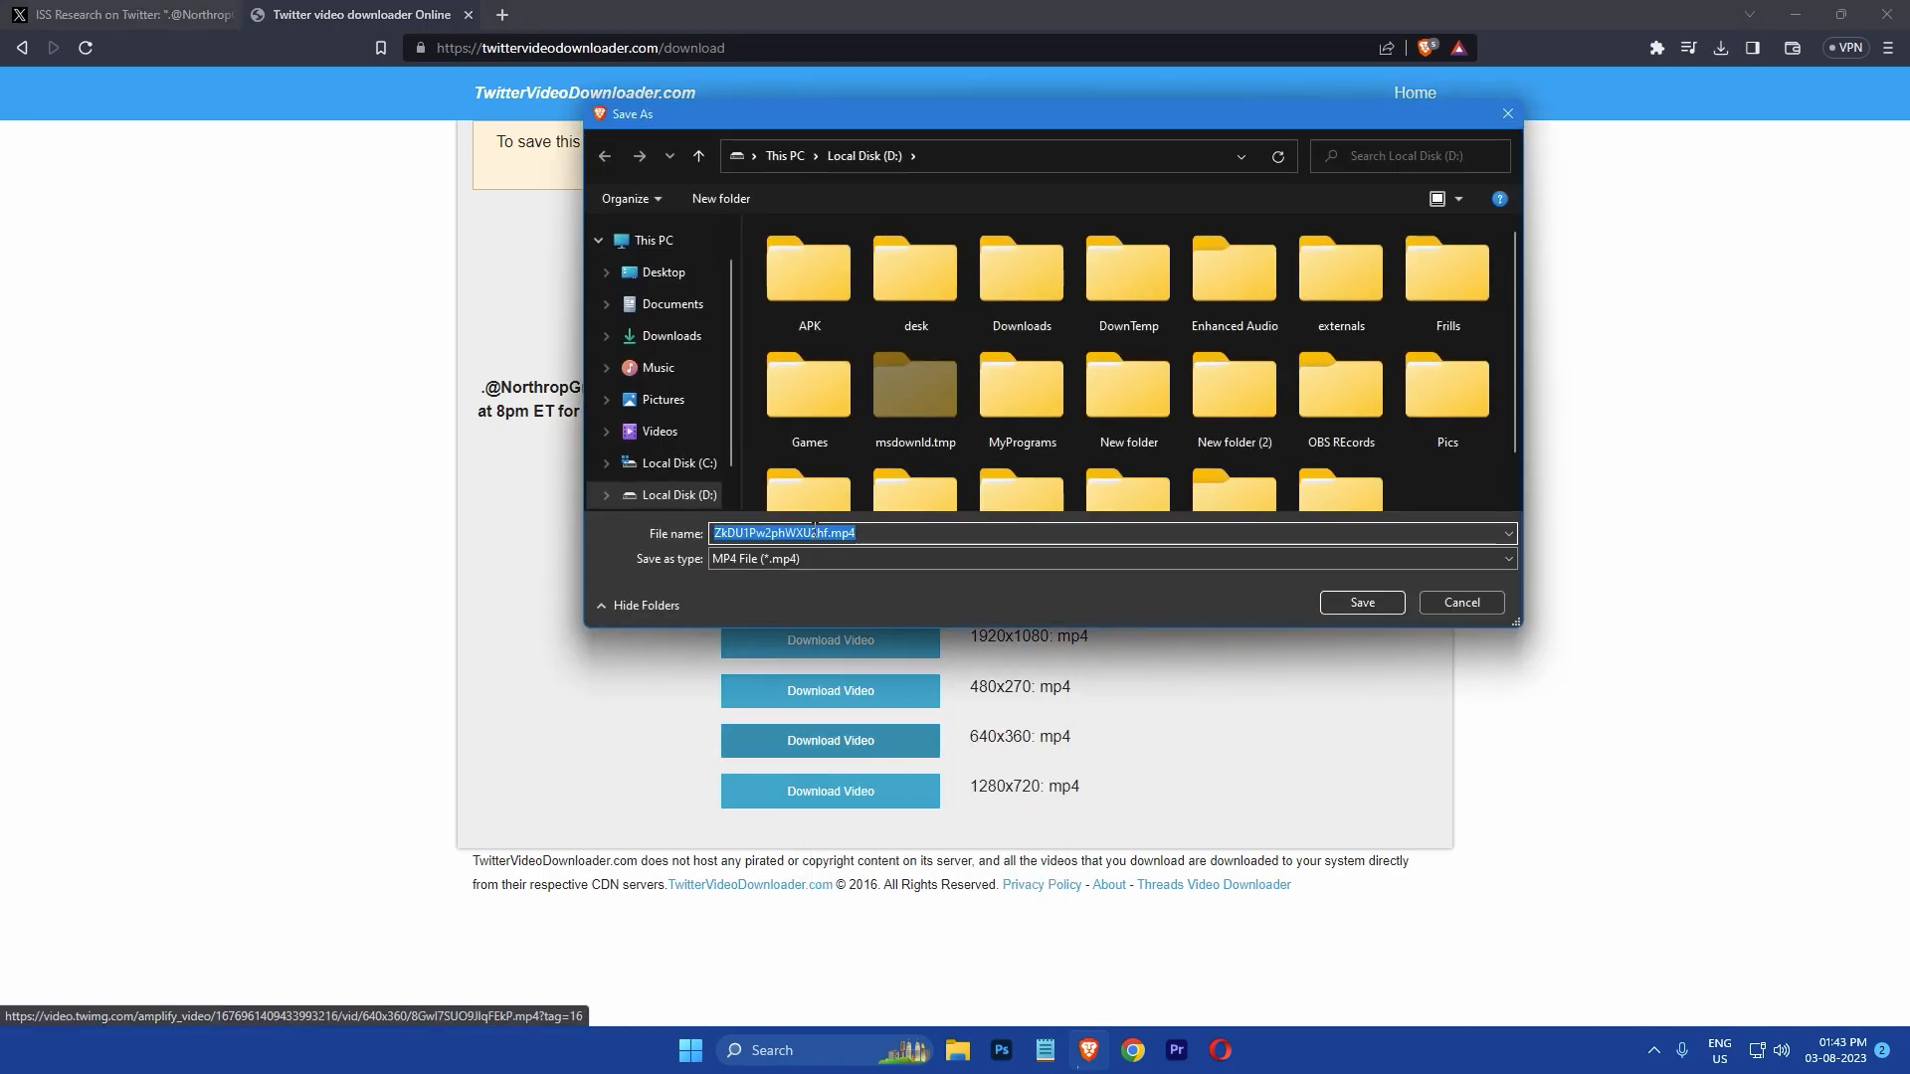
{"action": "type", "text": "NASA Video"}
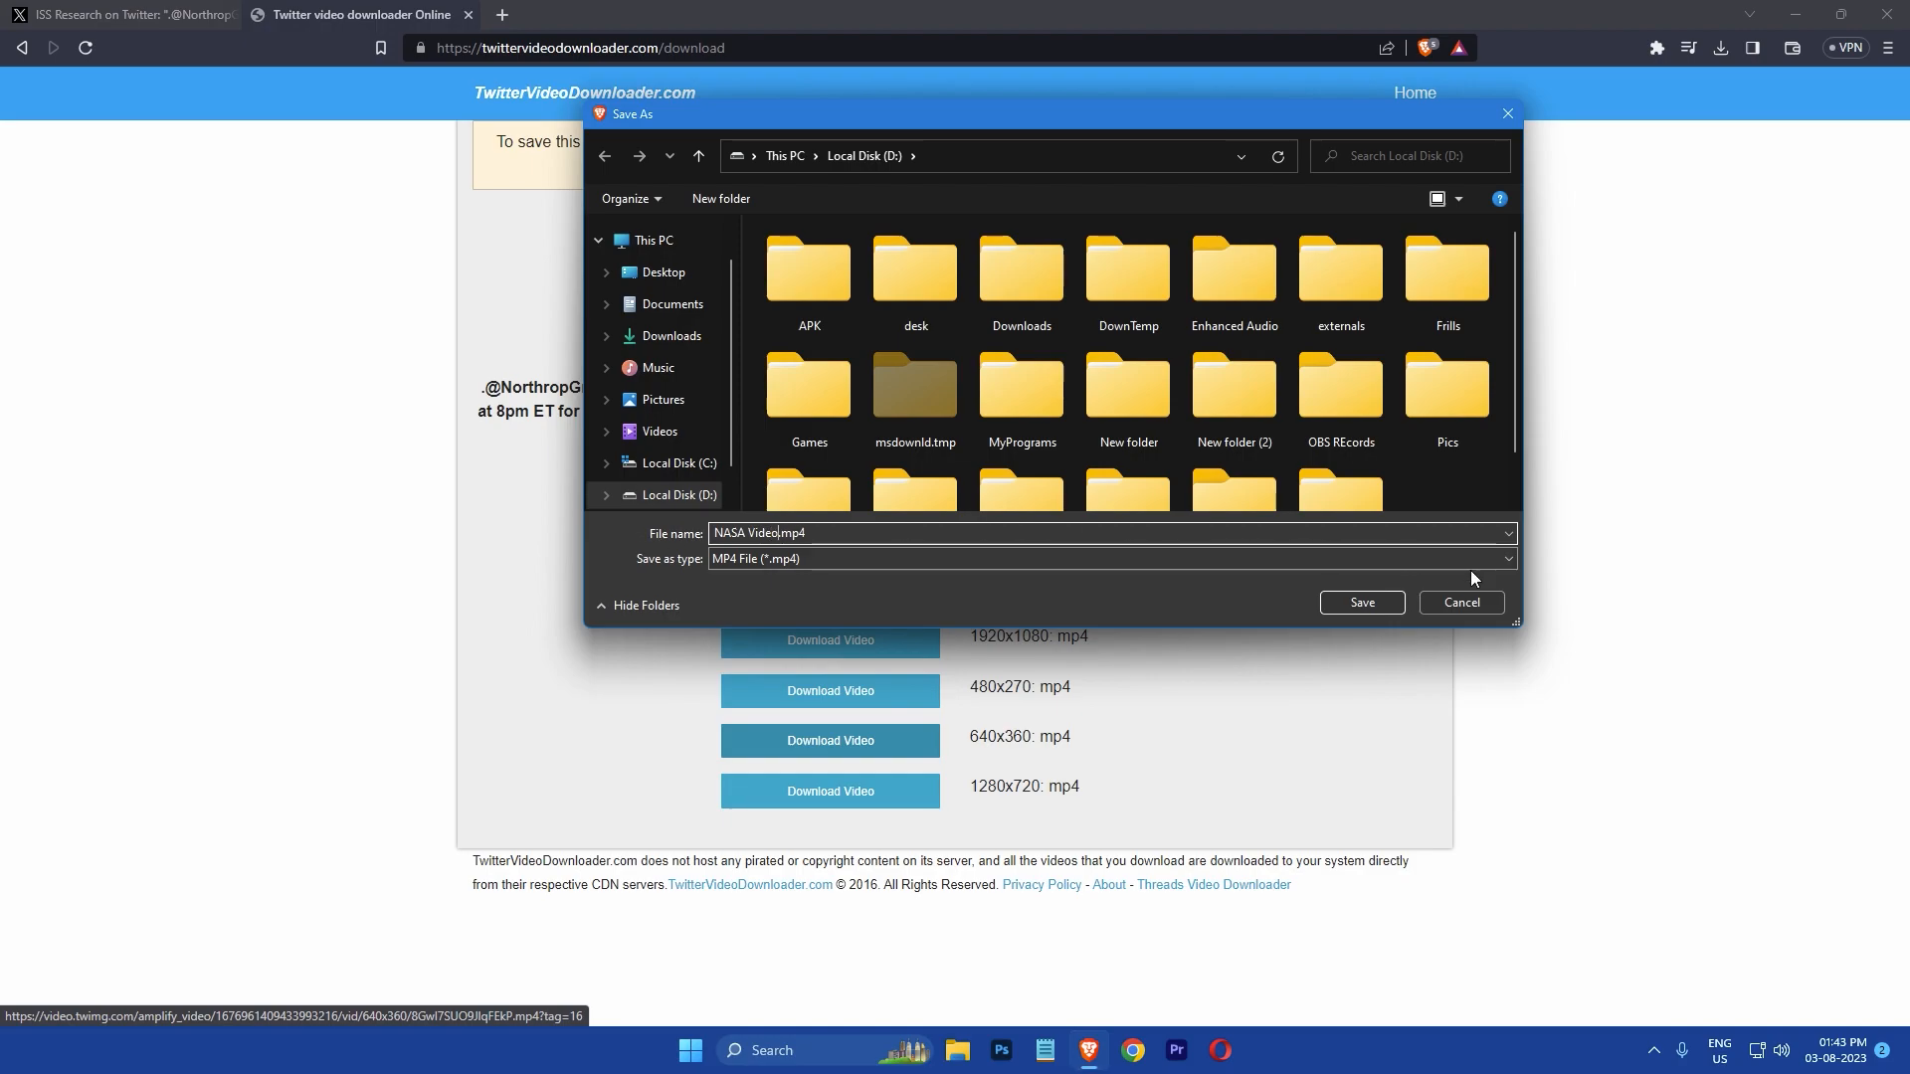
{"action": "left_click", "coordinate": [1361, 604]}
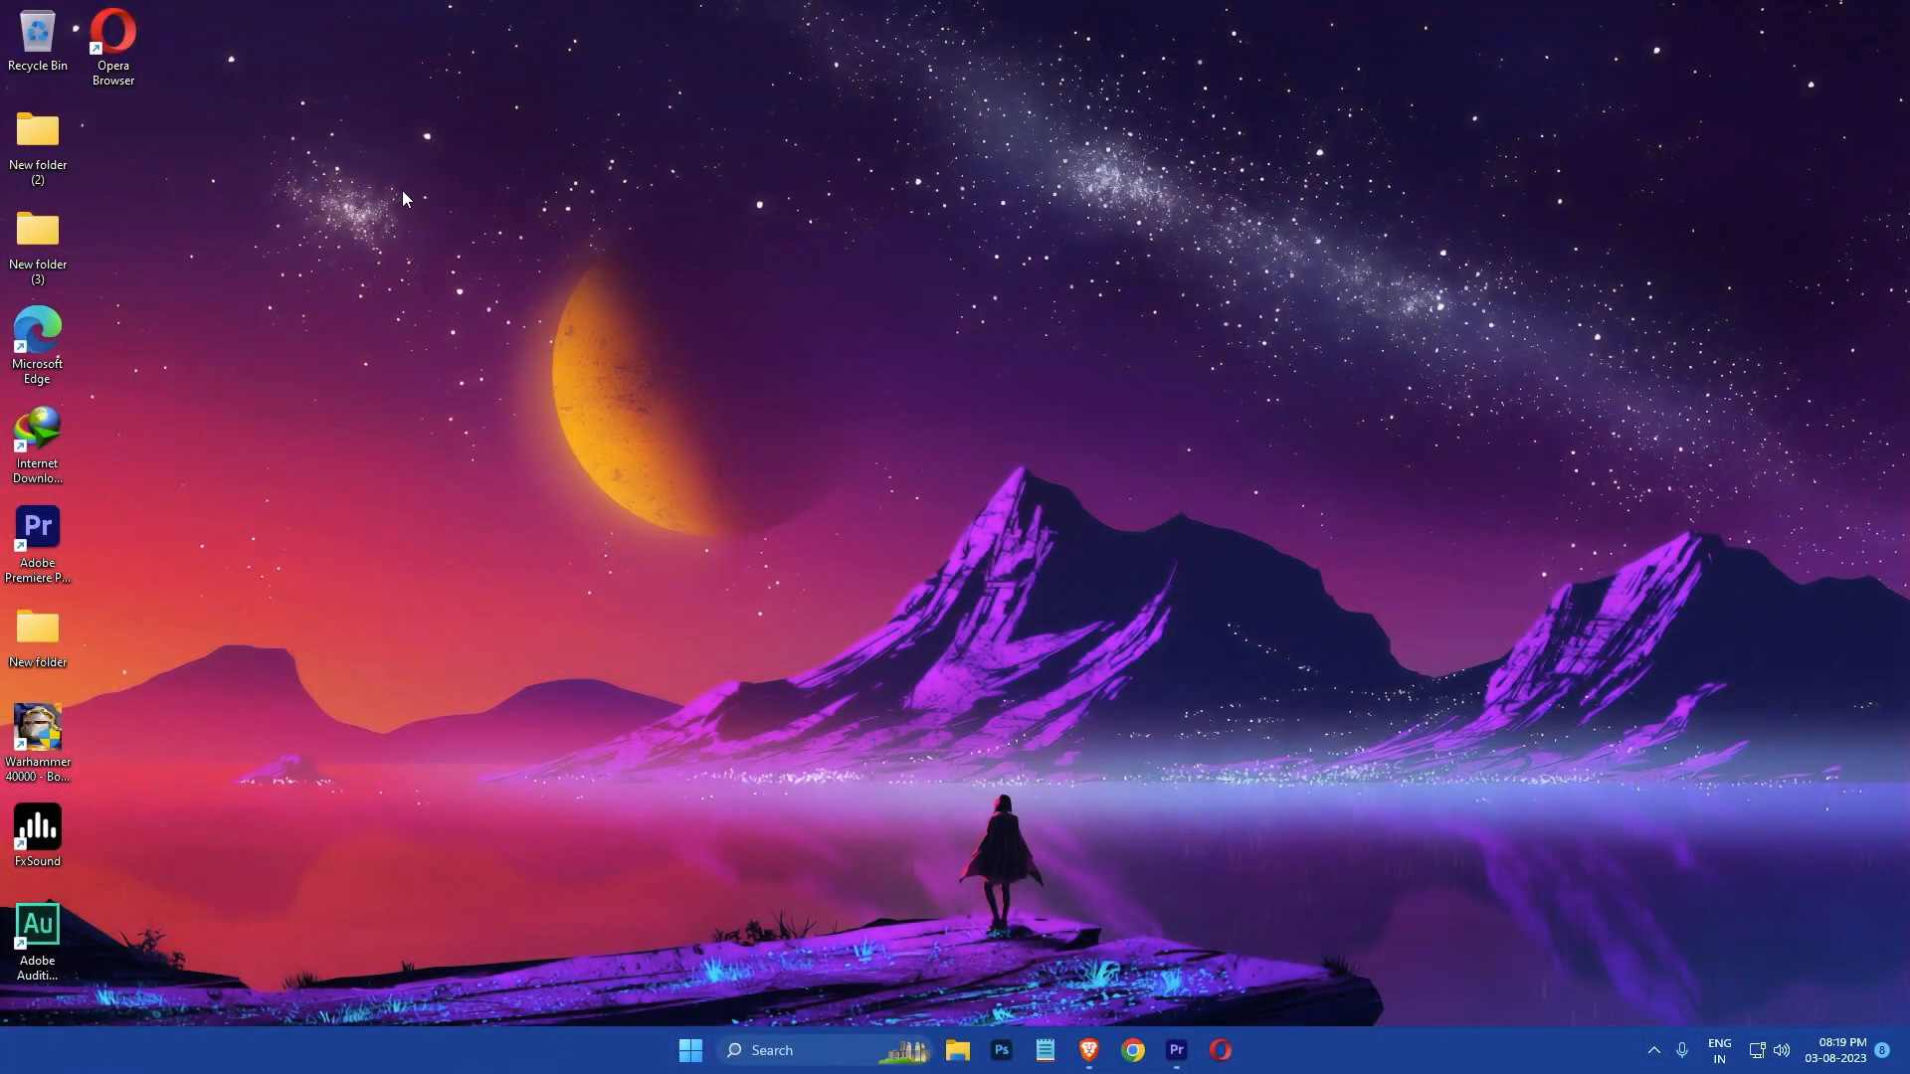
Drag a selection box on the desktop and bring up the desktop's context menu
{"action": "left_click_drag", "start_coordinate": [1030, 728], "coordinate": [1476, 906]}
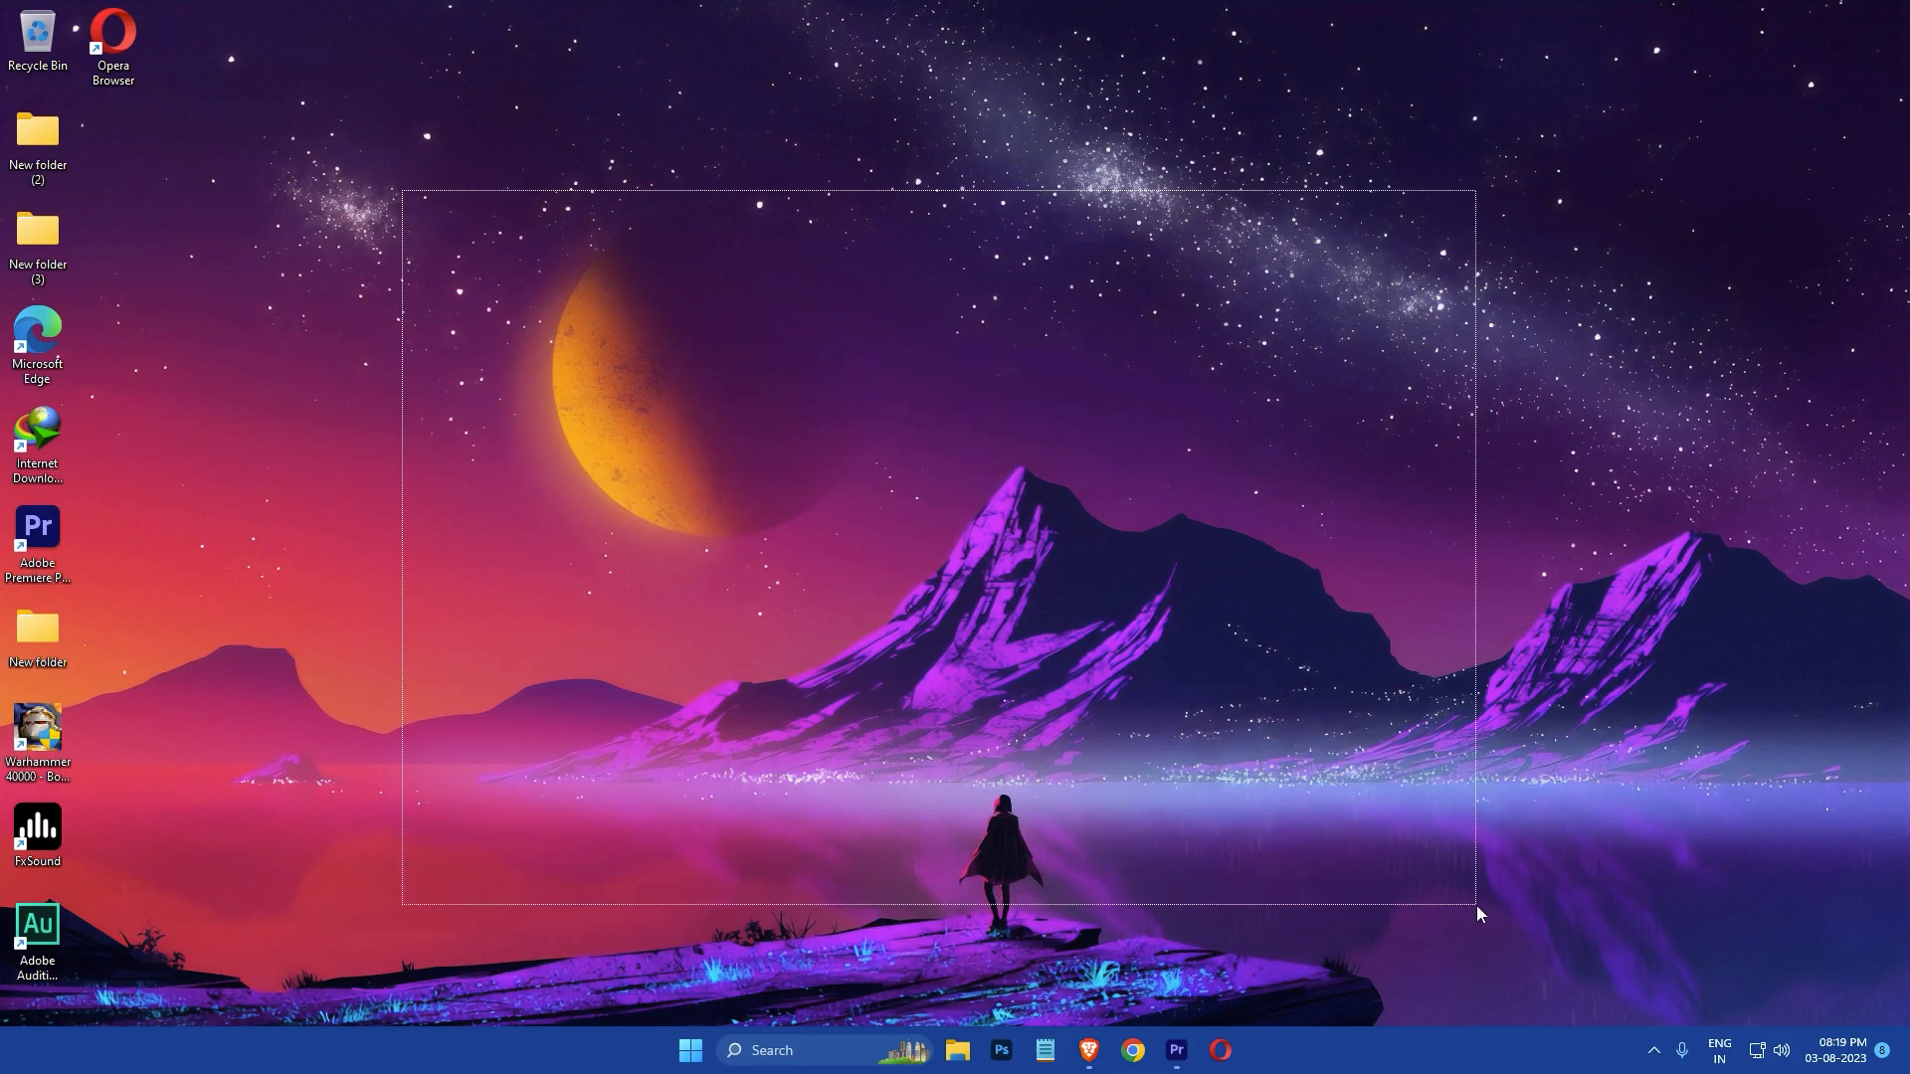
{"action": "right_click", "coordinate": [902, 582]}
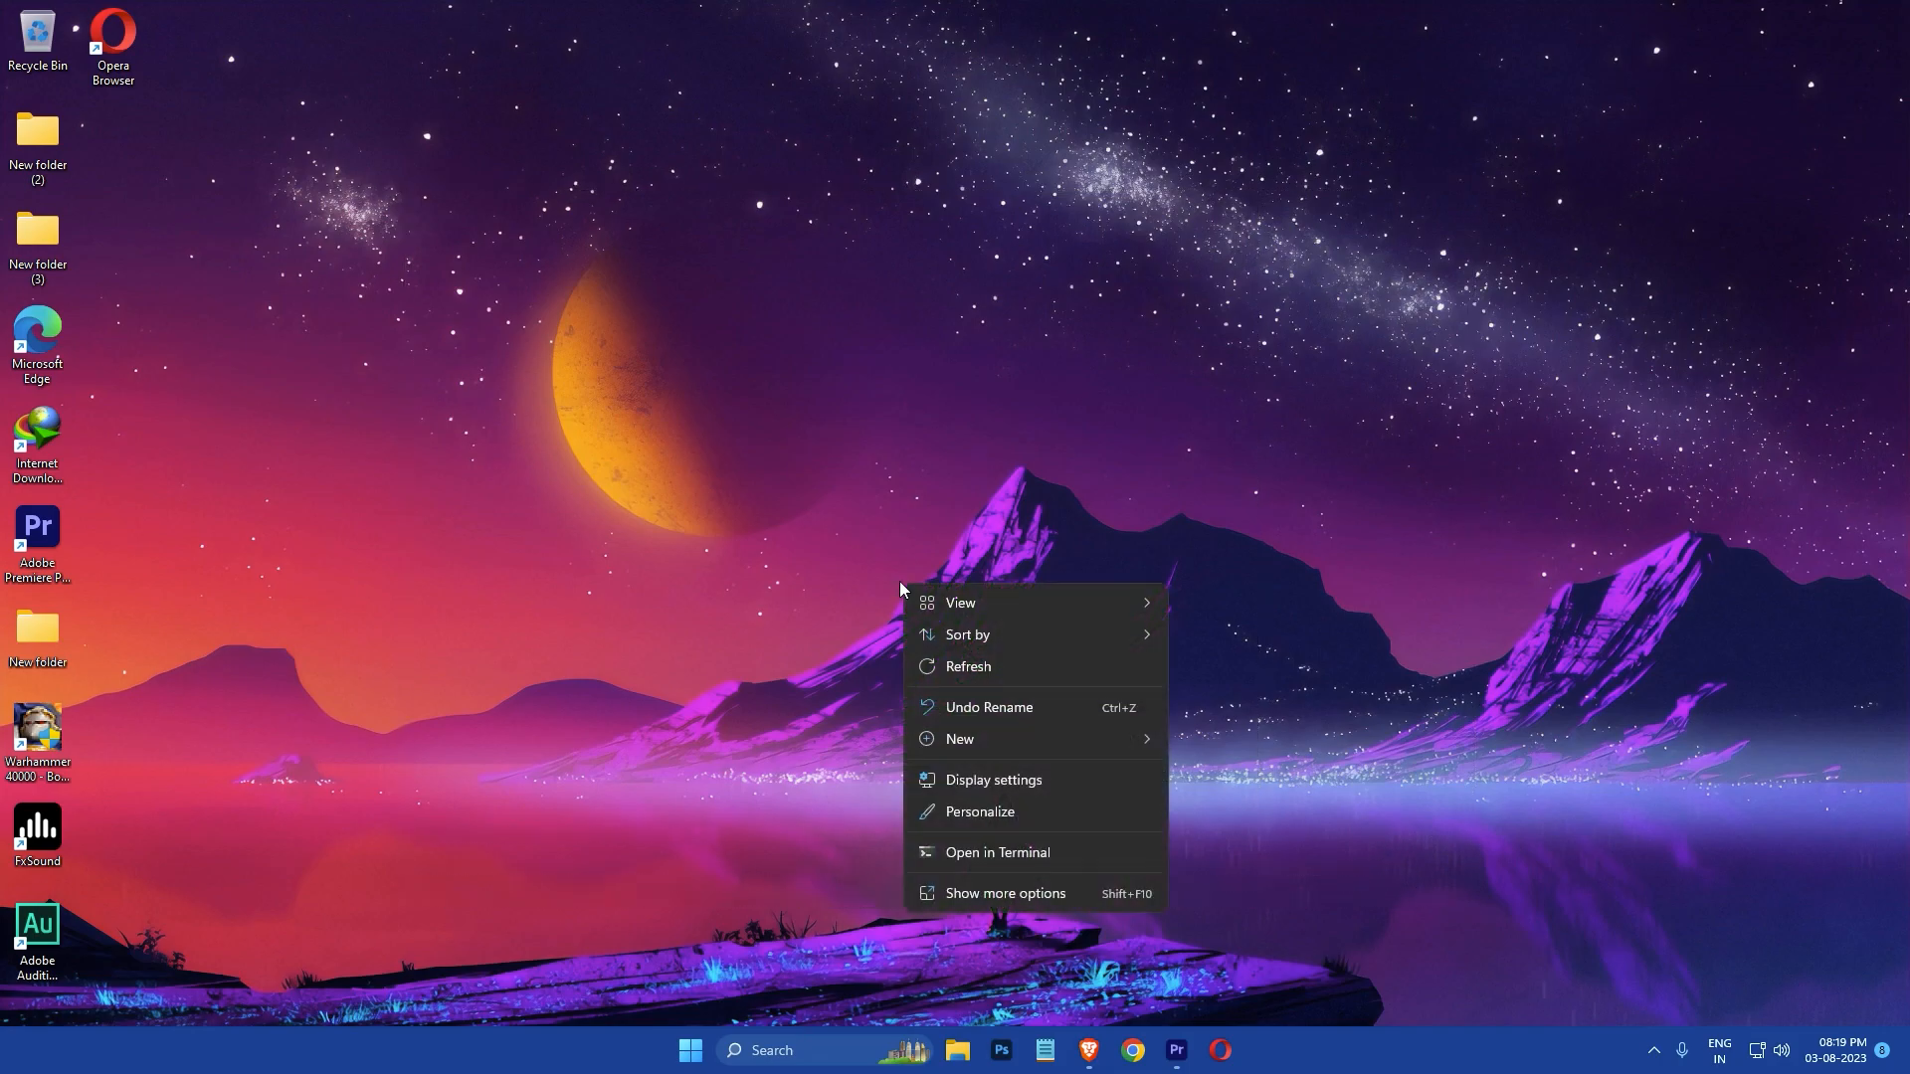